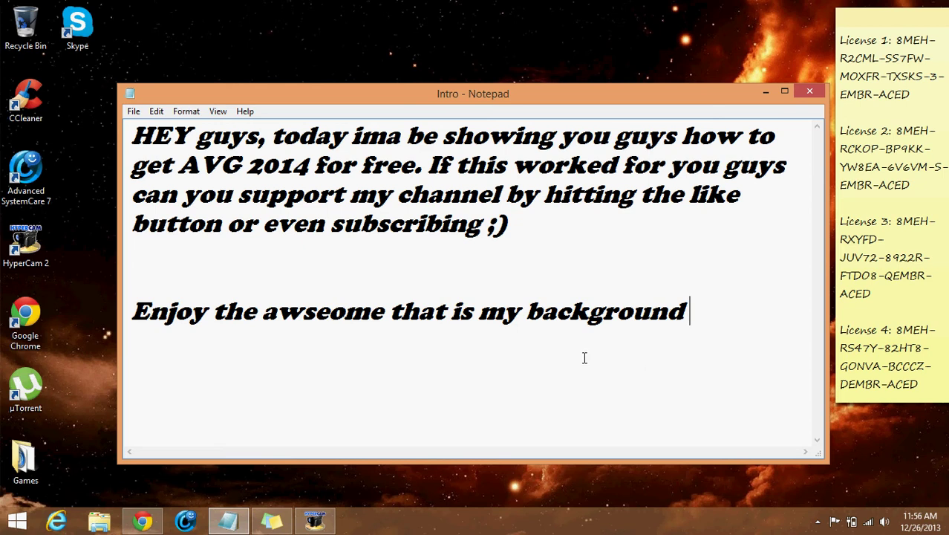
Step: Open 'Getting AVG 2014' from Documents in Notepad, discarding the unsaved Intro changes
click(764, 95)
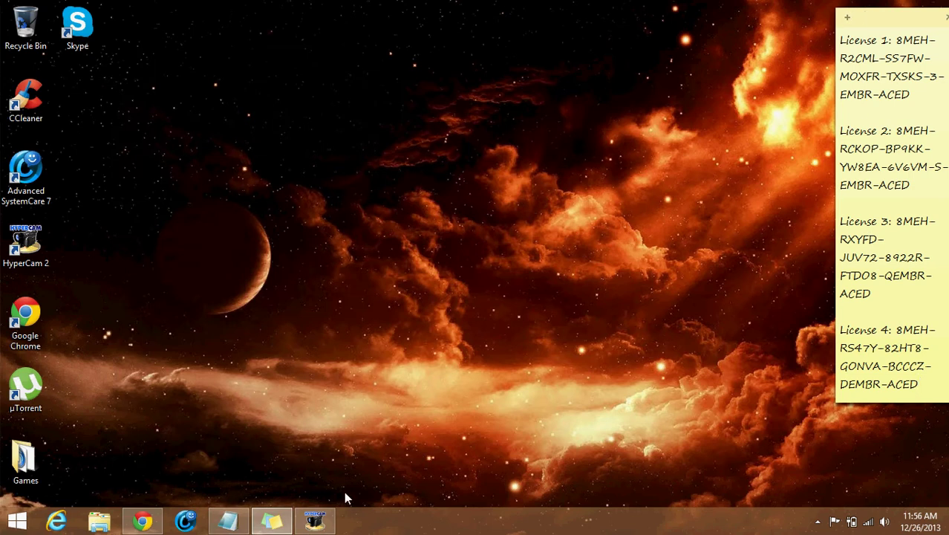
click(228, 522)
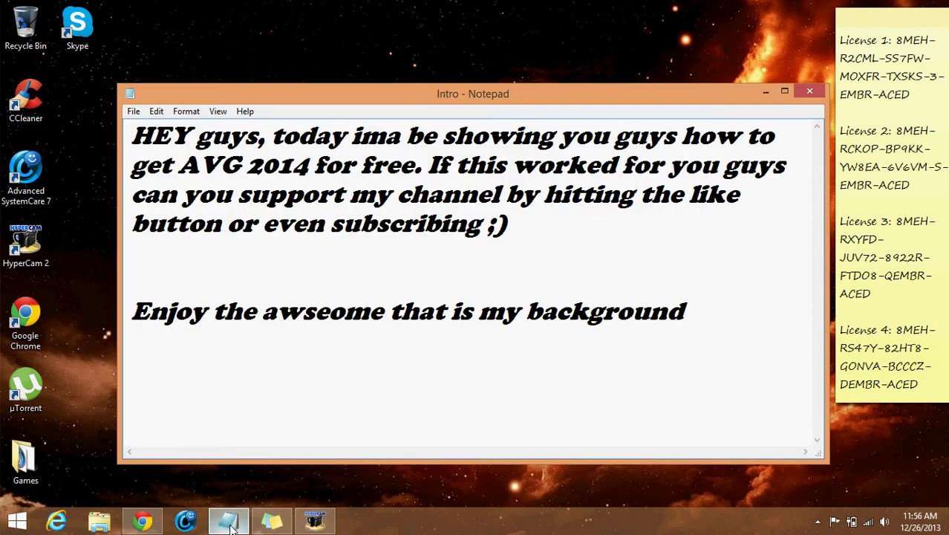
click(134, 111)
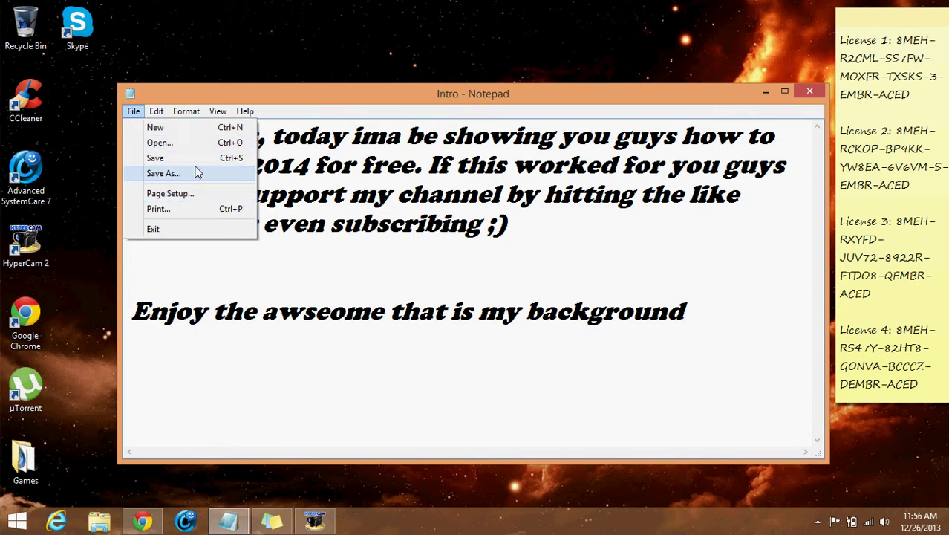
click(186, 146)
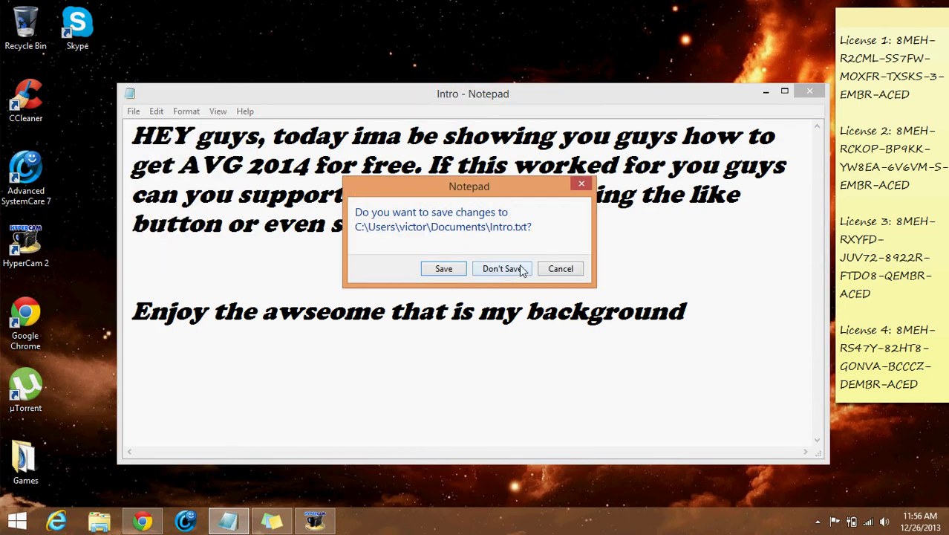
click(490, 269)
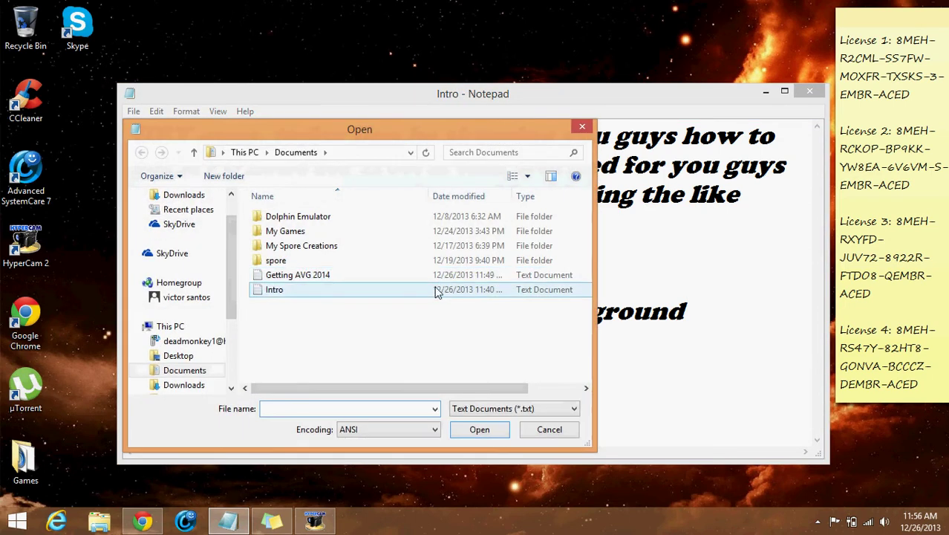
click(432, 276)
click(483, 431)
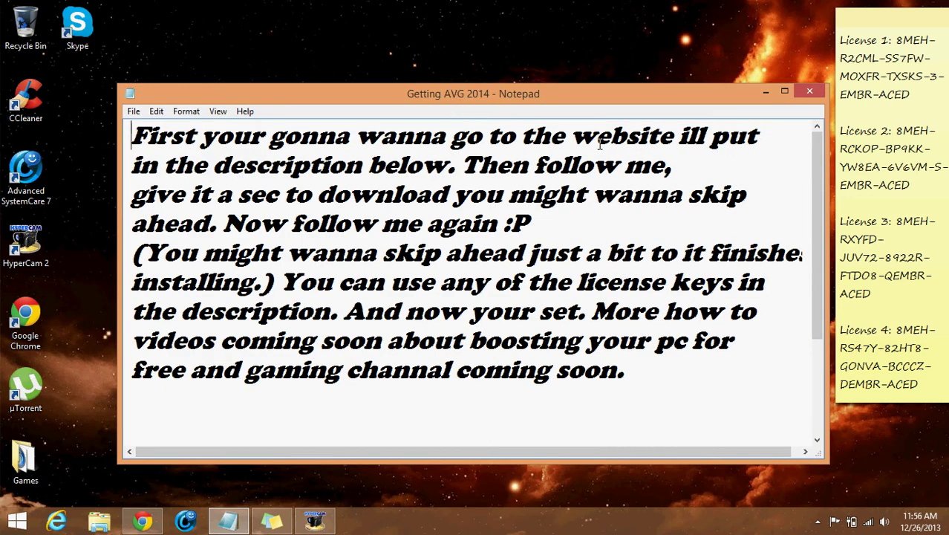
click(143, 521)
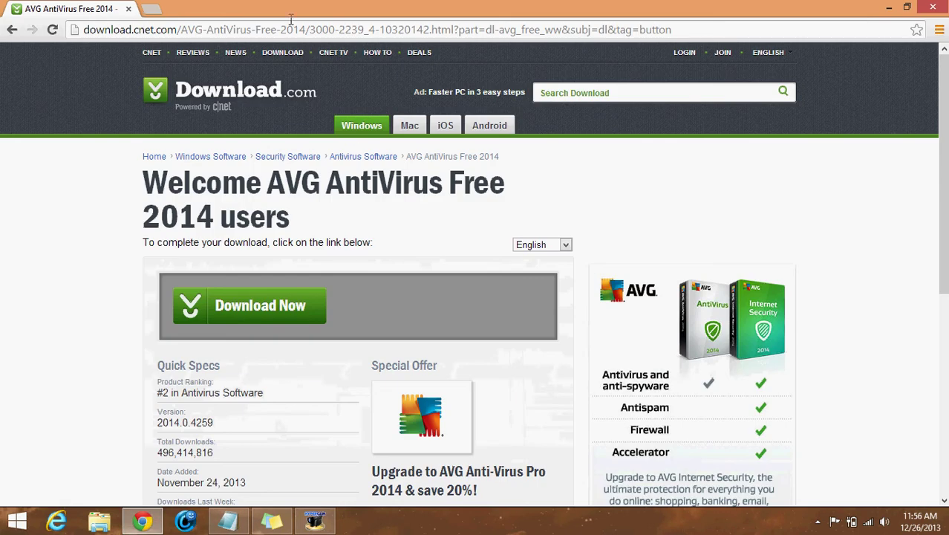
Step: Keep English on Download.com, download the AVG AntiVirus Free 2014 .exe and run it
click(546, 248)
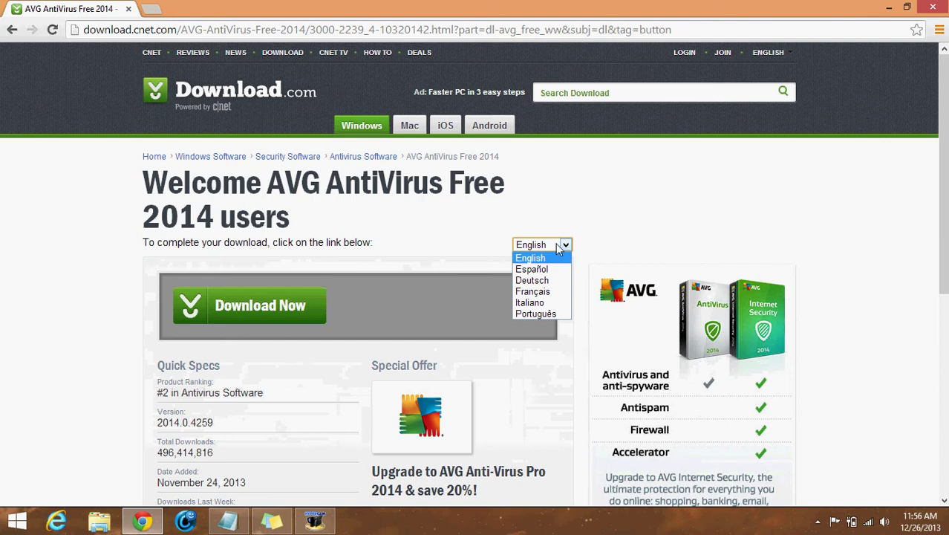
click(560, 247)
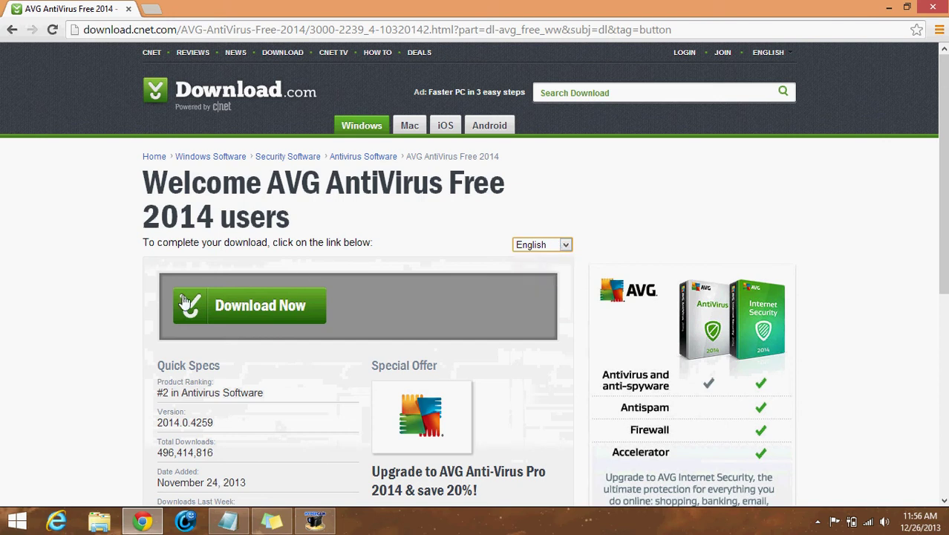
click(213, 303)
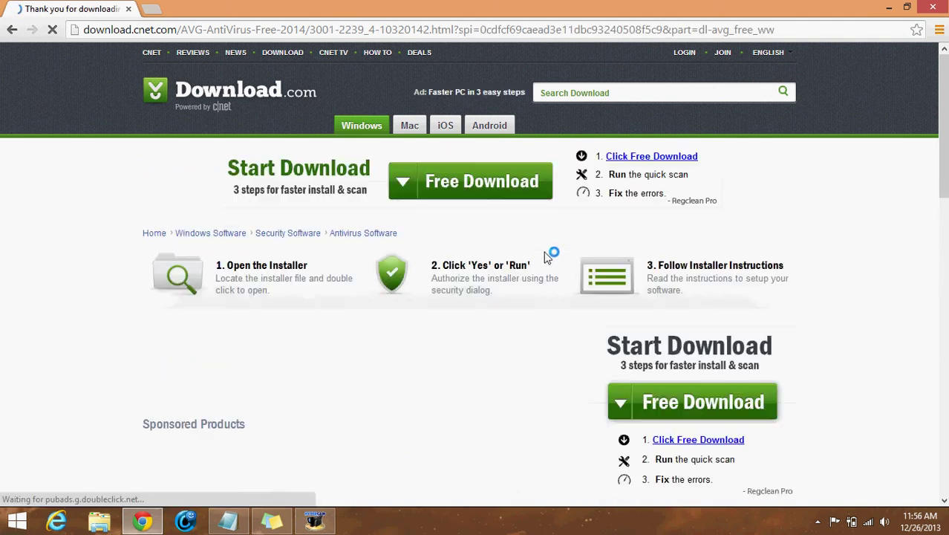
scroll(580, 297, down, 5)
scroll(549, 286, up, 4)
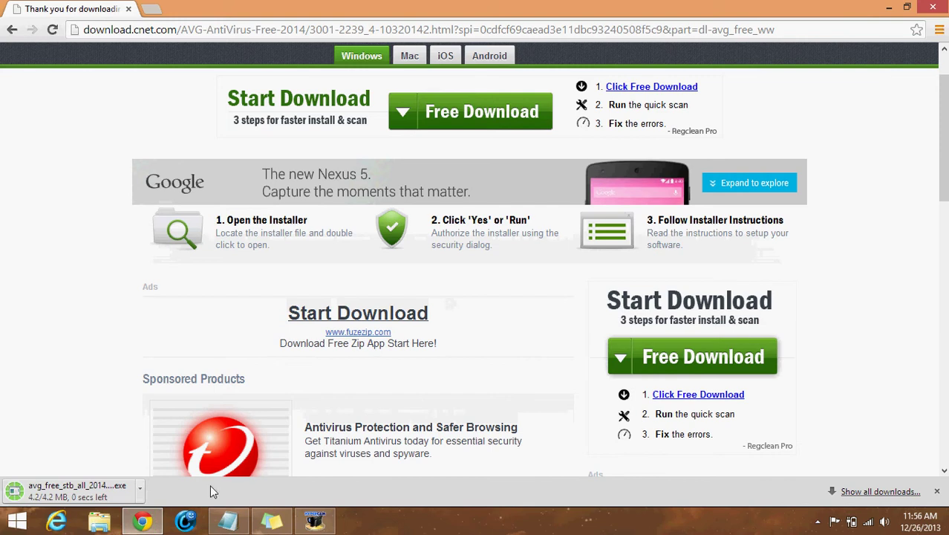
click(130, 490)
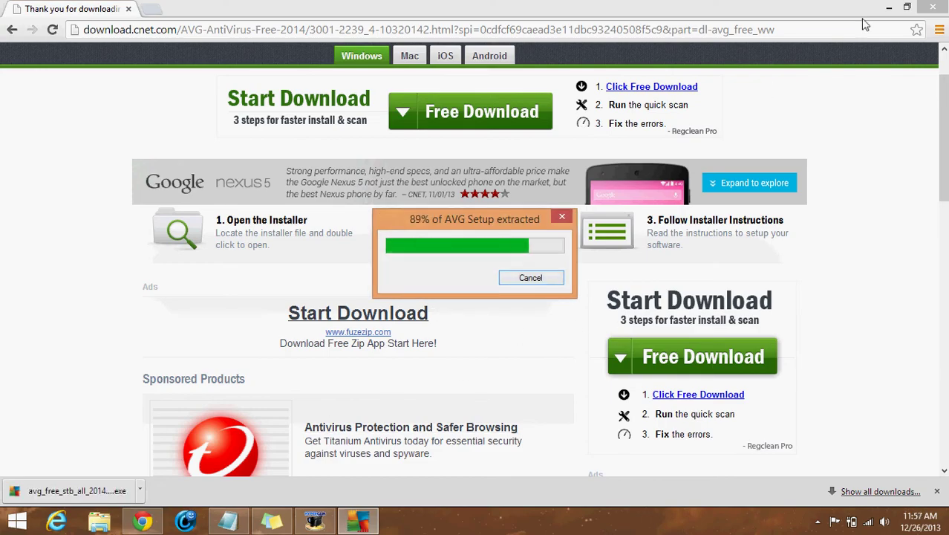
Step: Close Chrome and bring the AVG installer window to the front
click(934, 6)
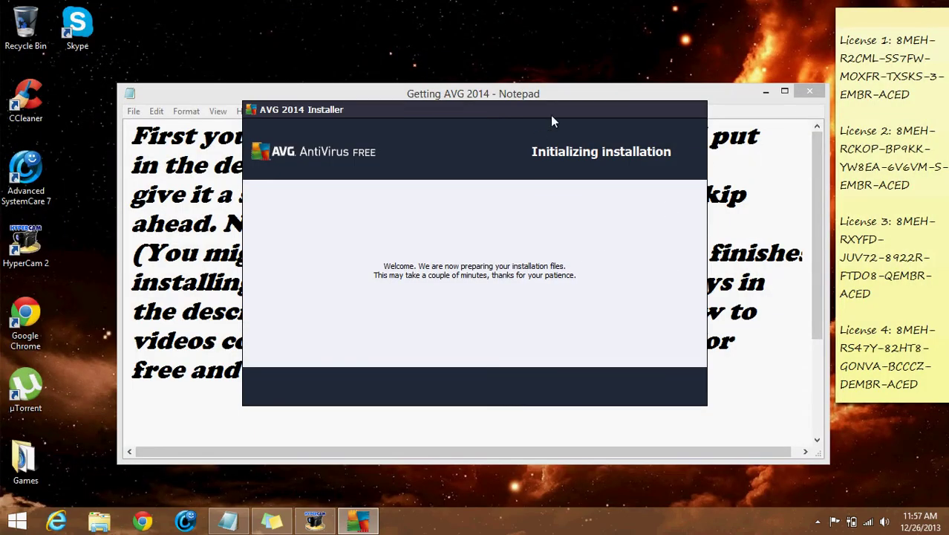
click(605, 99)
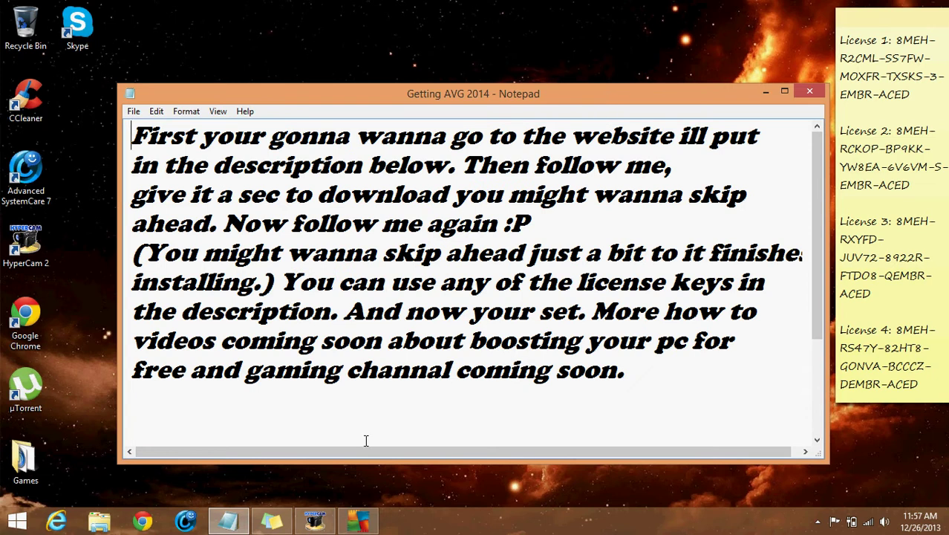
click(345, 527)
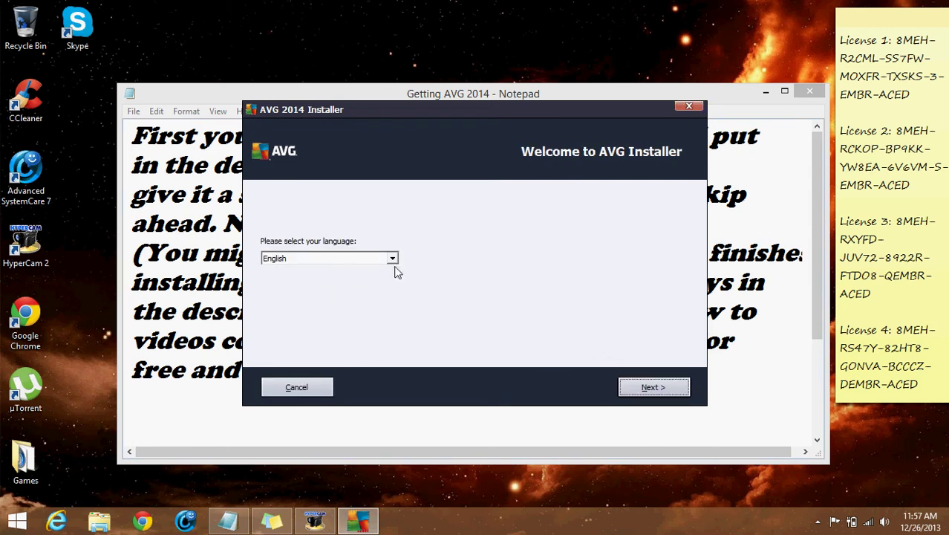
Step: Continue with English, accept the license agreement and select Full protection
click(648, 395)
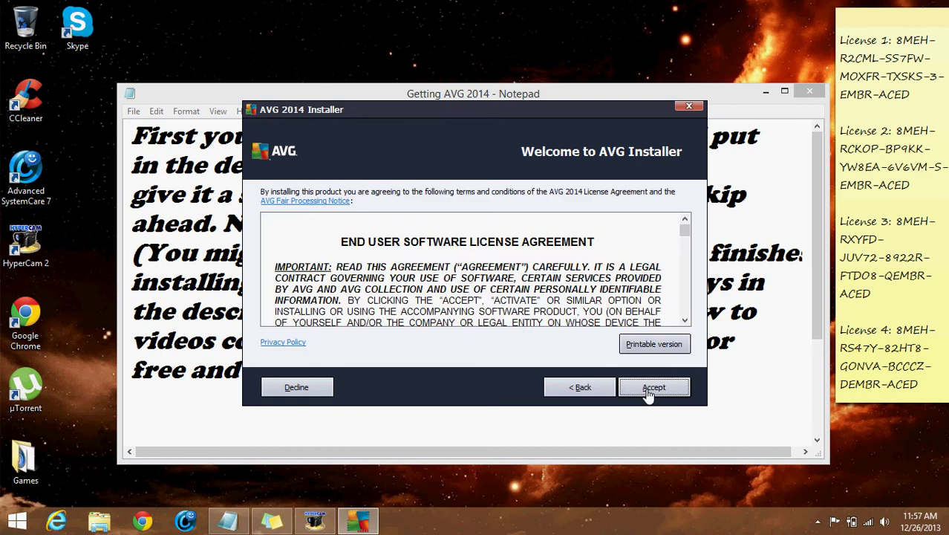
click(655, 388)
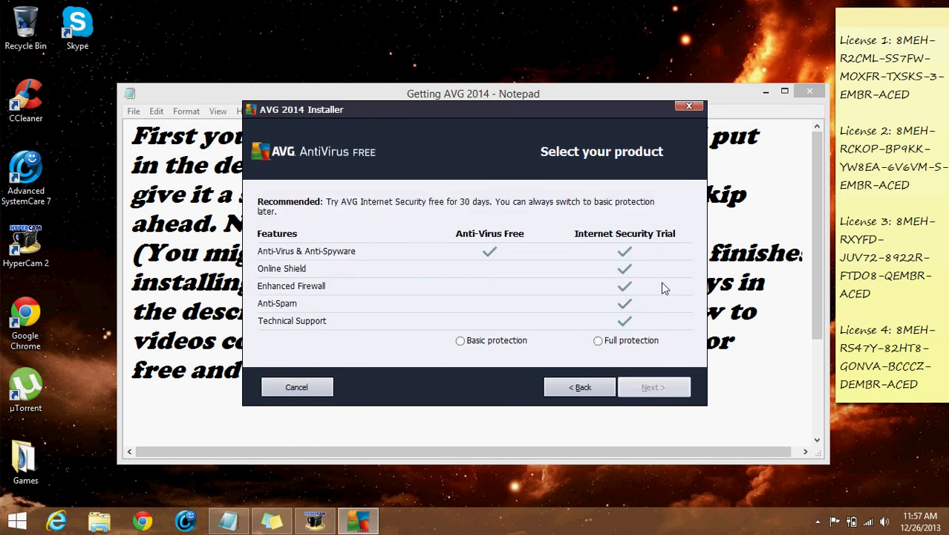
click(598, 341)
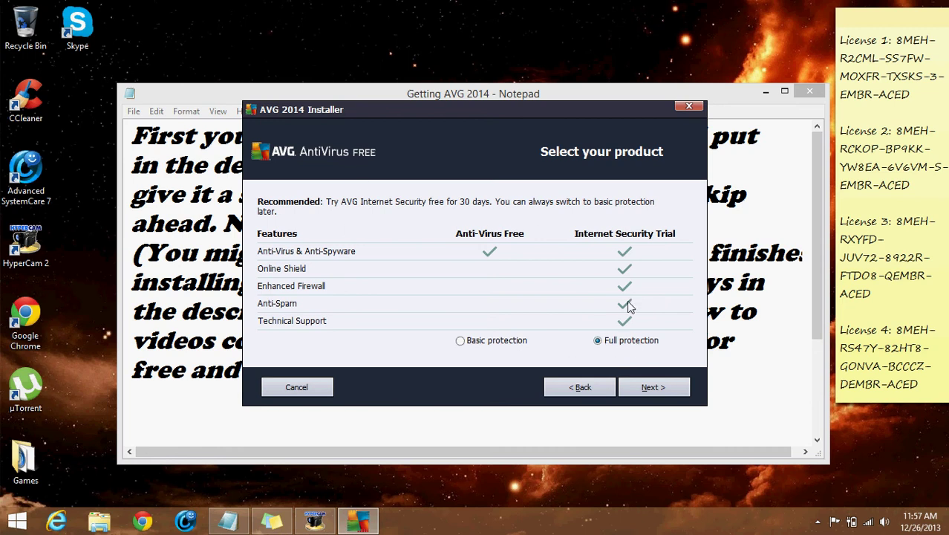
Step: Advance to license activation and clear the old License Number field
click(656, 389)
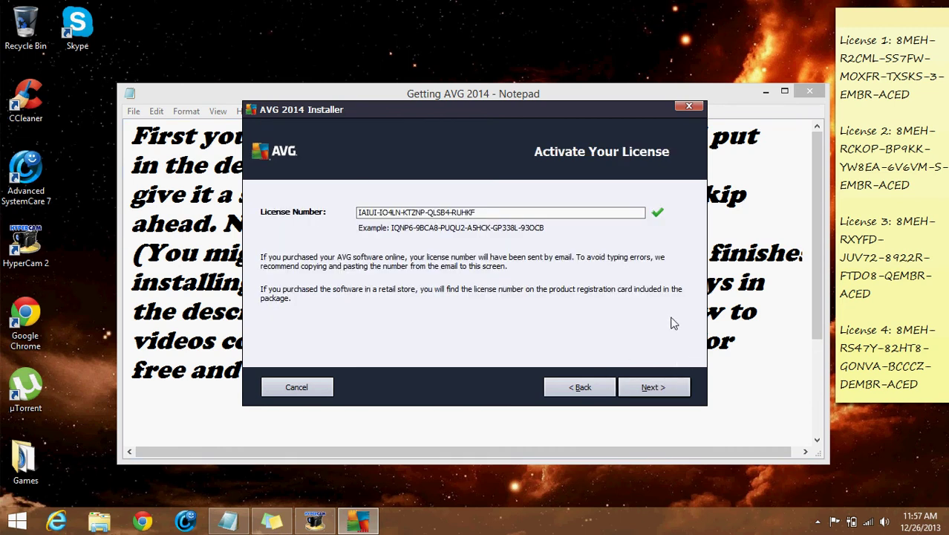
drag(568, 213, 253, 219)
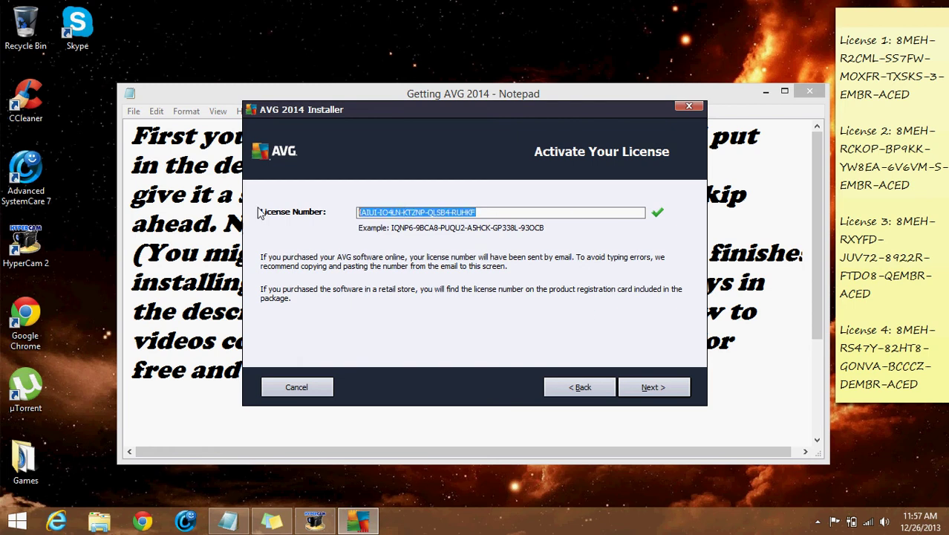
key(BackSpace)
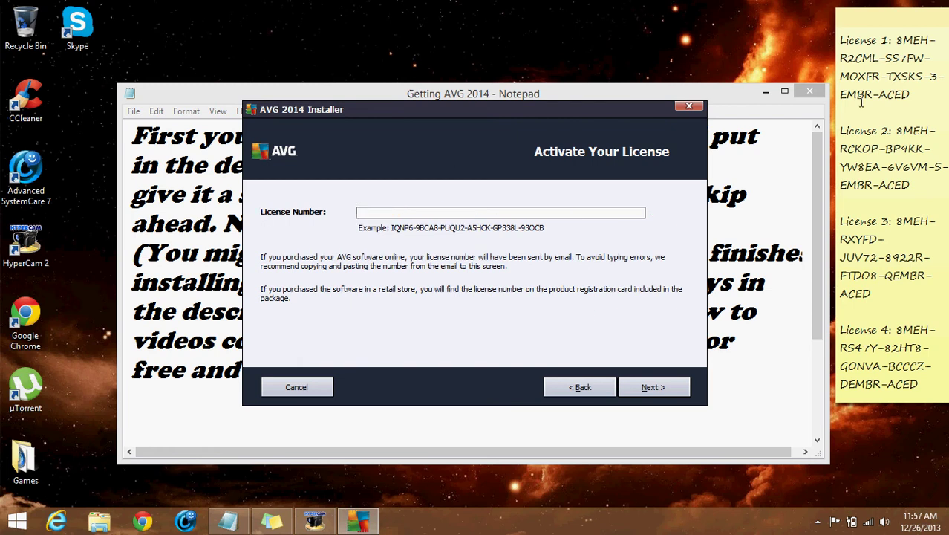
Step: Copy the License 2 entry from Sticky Notes and paste it into the License Number field
click(901, 185)
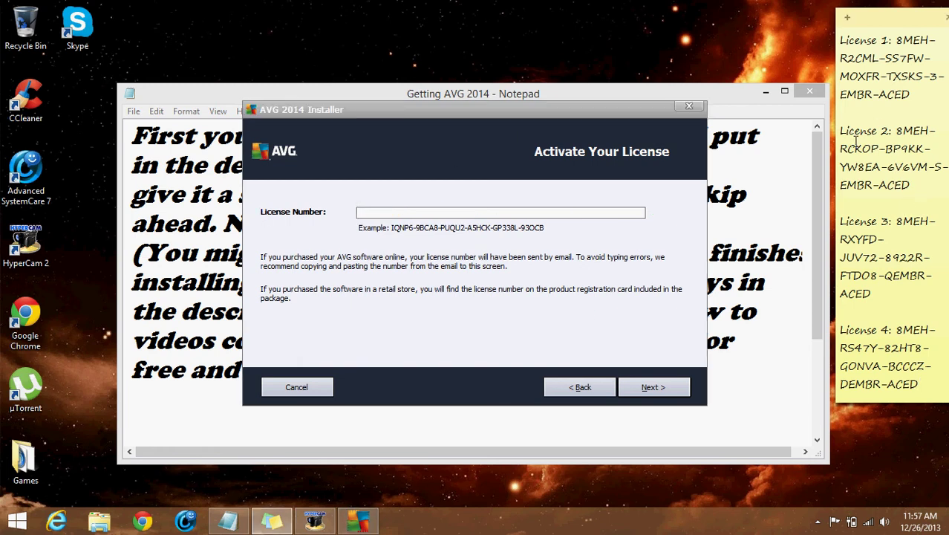
drag(912, 185, 855, 139)
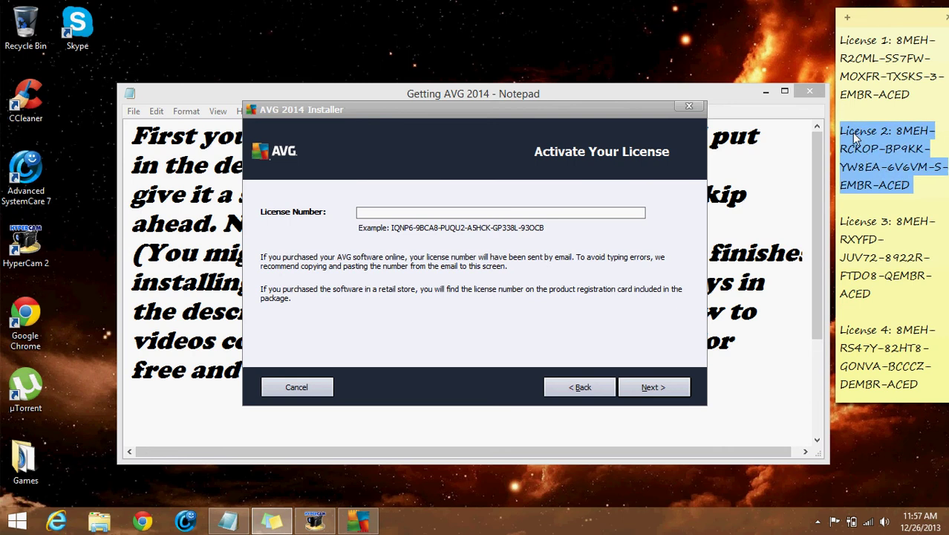
right_click(879, 153)
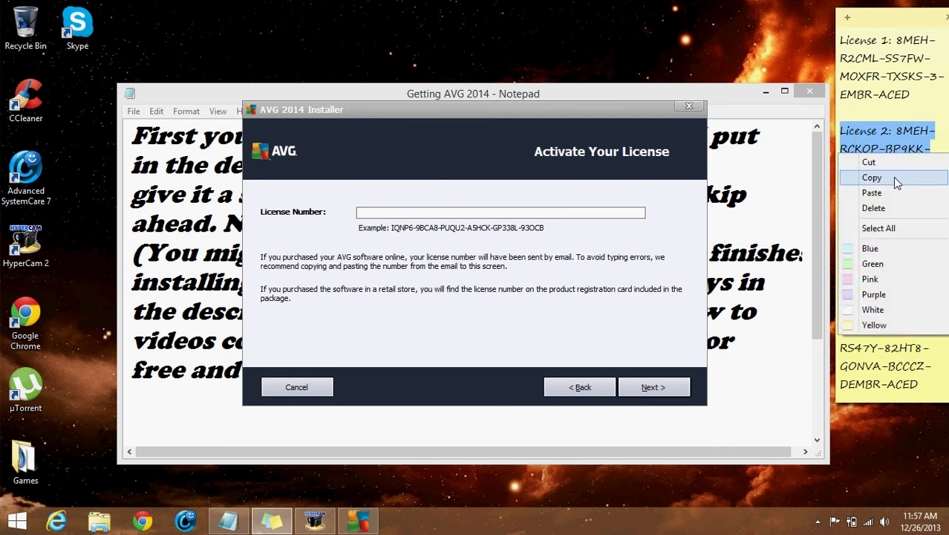
click(894, 179)
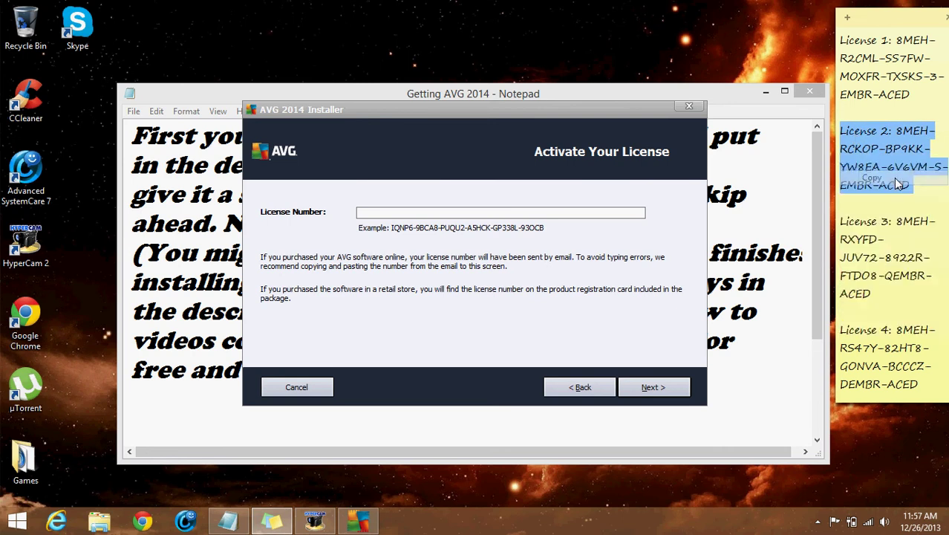
click(519, 212)
right_click(520, 212)
click(521, 270)
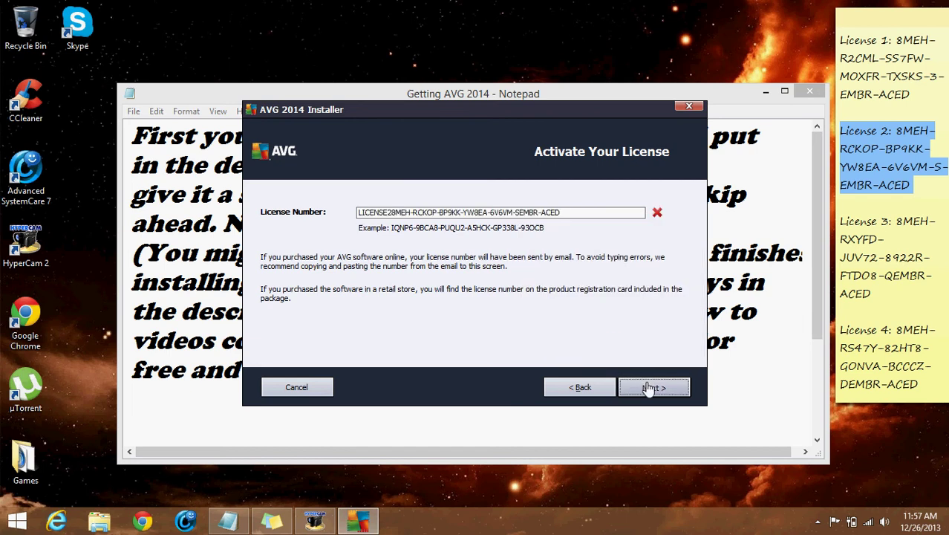
Step: Dismiss the unrecognized-license error, delete the 'LICENSE2' prefix and submit the valid key
click(652, 386)
click(613, 295)
drag(931, 98, 840, 41)
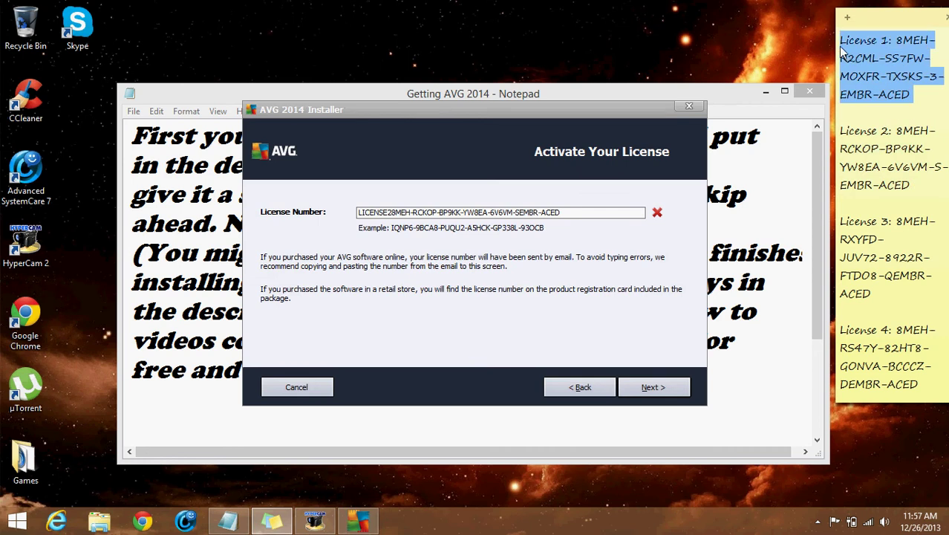
click(386, 213)
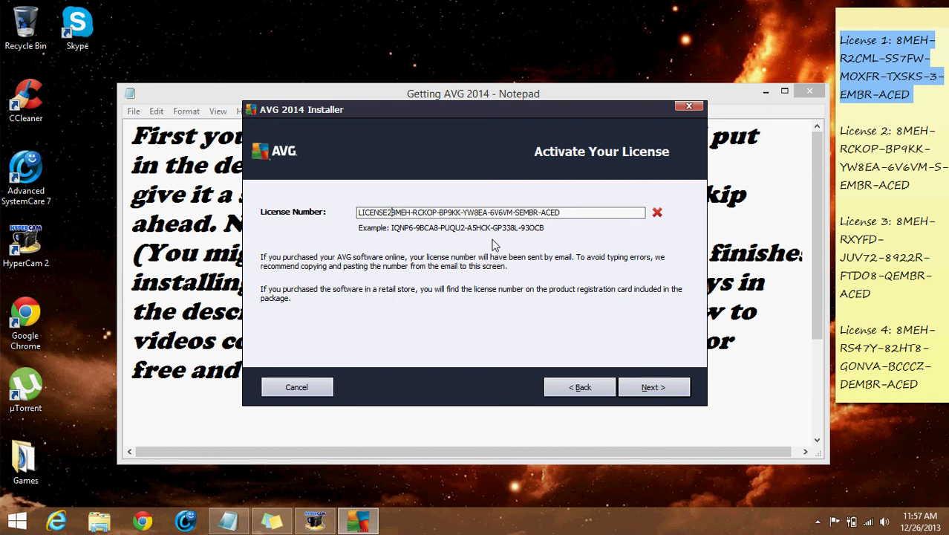
key(BackSpace)
key(BackSpace)
key(BackSpace)
key(BackSpace)
key(BackSpace)
key(BackSpace)
key(BackSpace)
key(BackSpace)
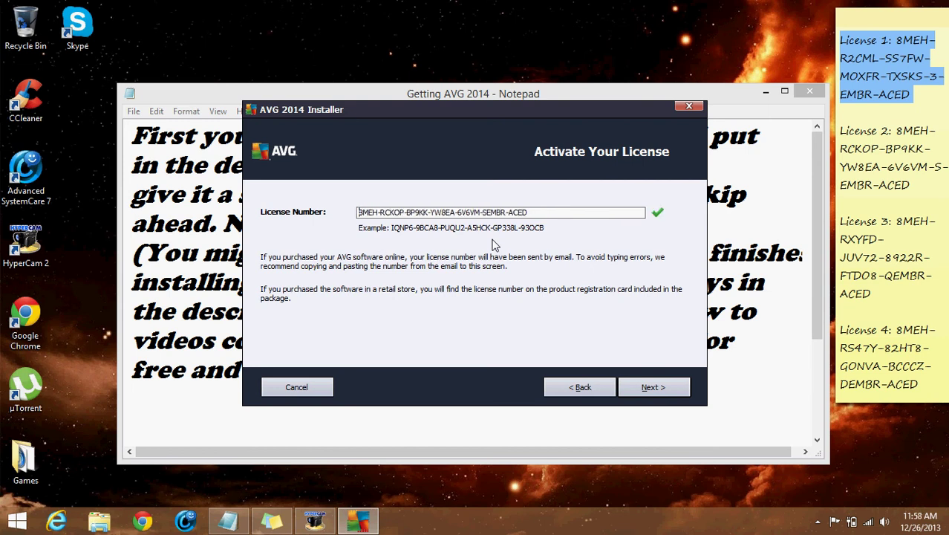
click(654, 386)
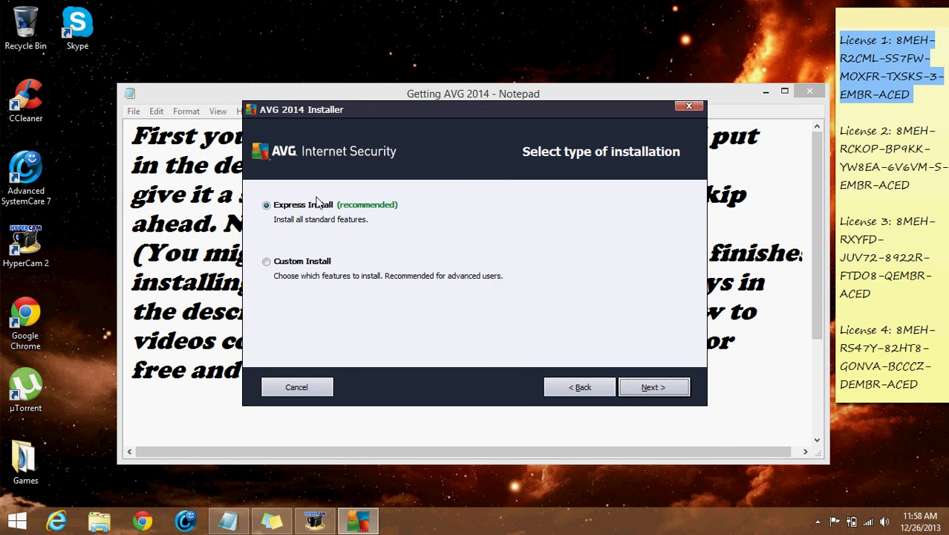
Step: Start the Express Install of AVG Internet Security and let it progress
click(663, 386)
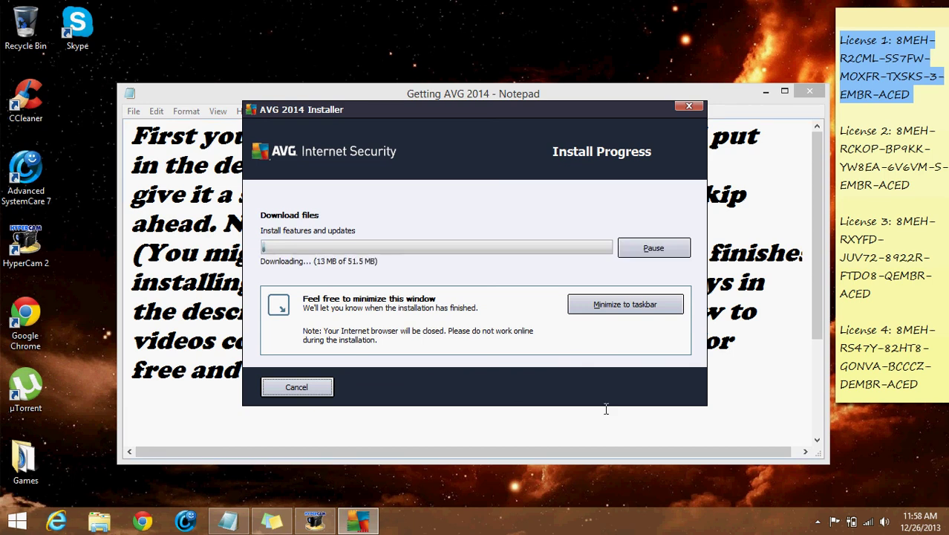
click(594, 431)
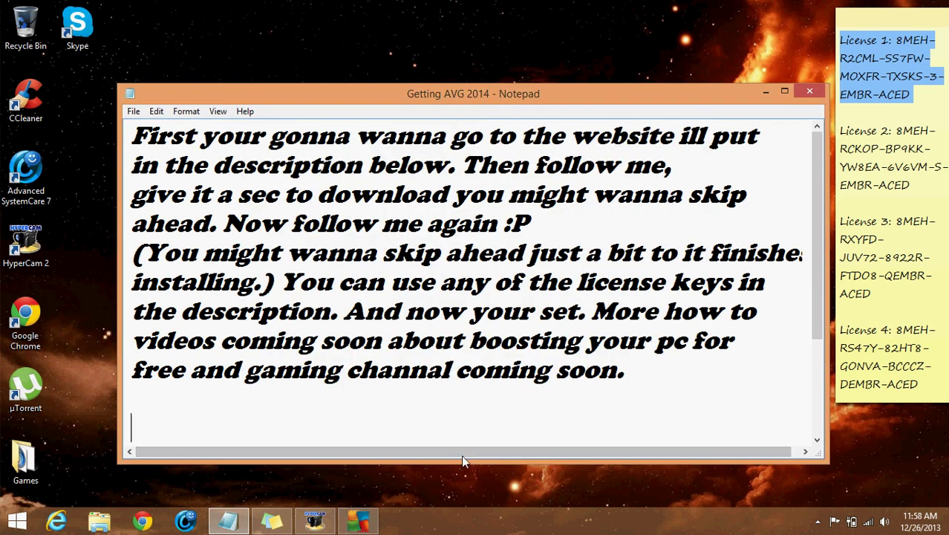
click(360, 521)
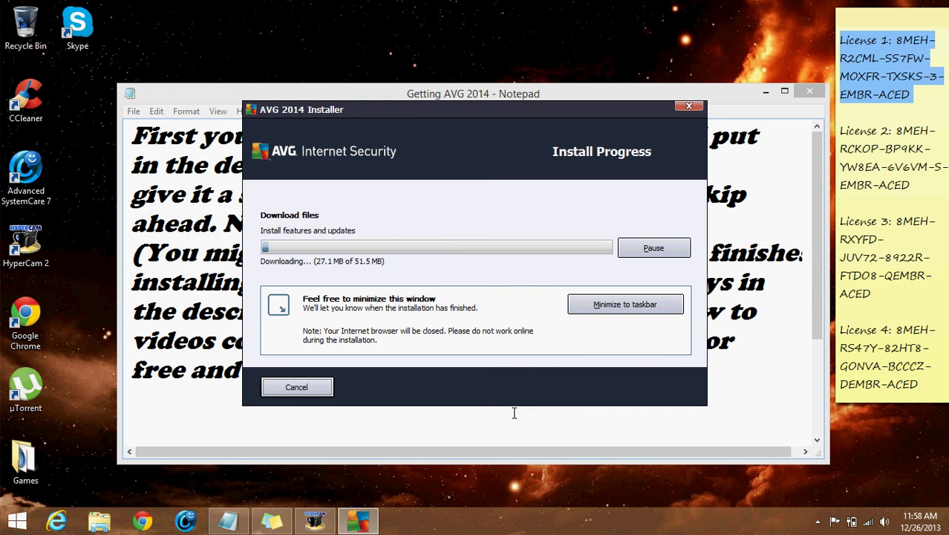
Step: Pause the HyperCam recording, then answer No to rebooting now, closing the installer
click(327, 521)
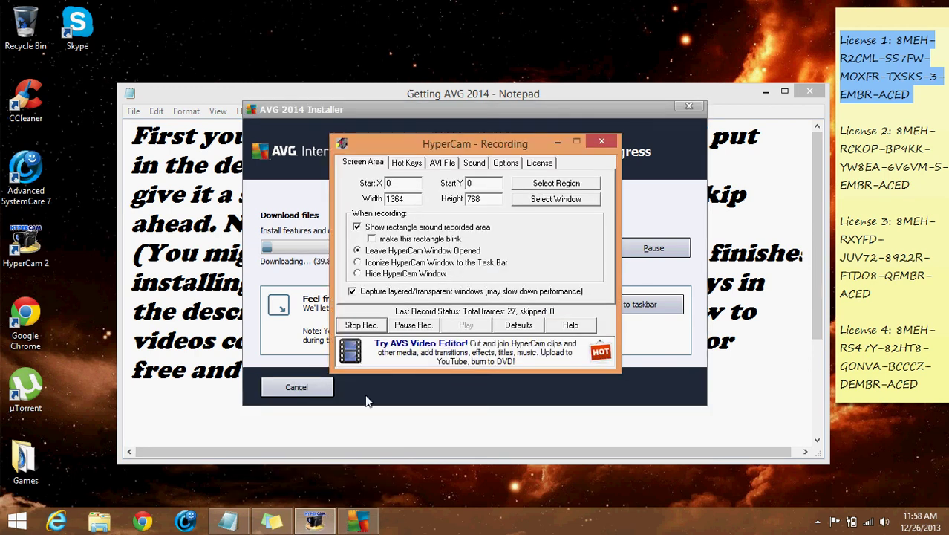
click(414, 325)
click(467, 326)
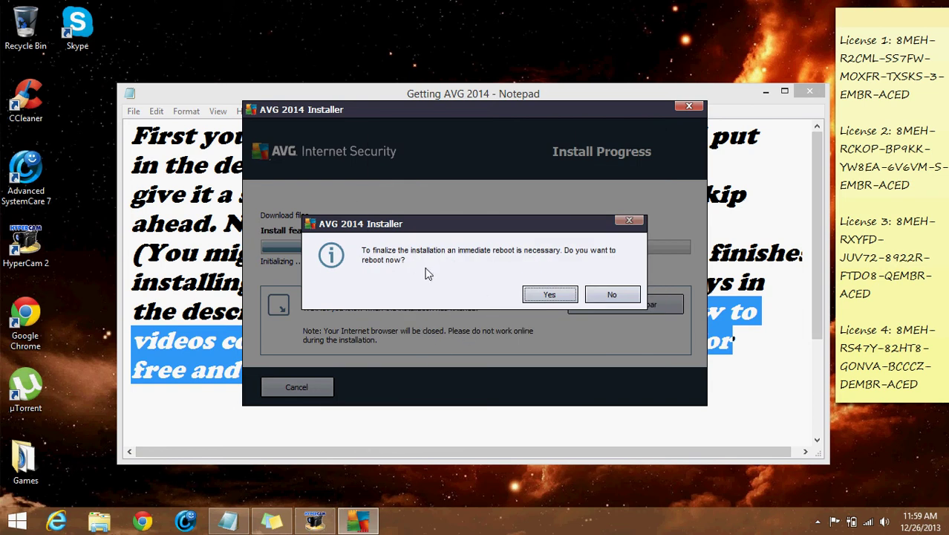
click(615, 295)
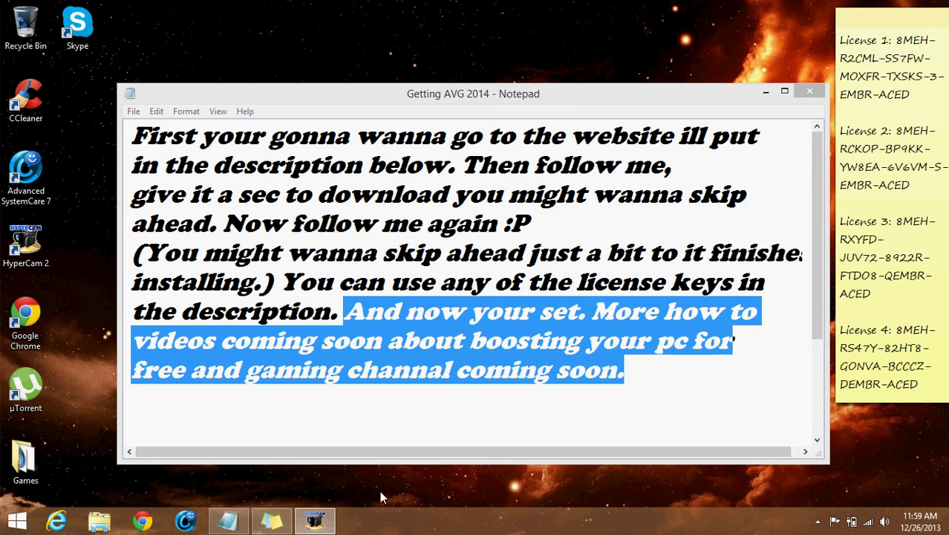
Step: Minimize Sticky Notes and Notepad, restore HyperCam and press Pause Rec
click(270, 523)
key(super+d)
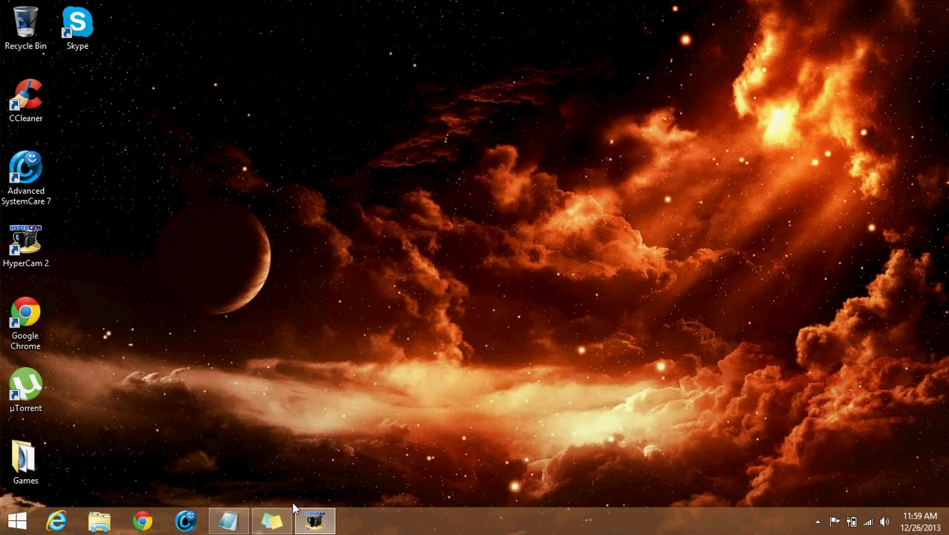
click(315, 522)
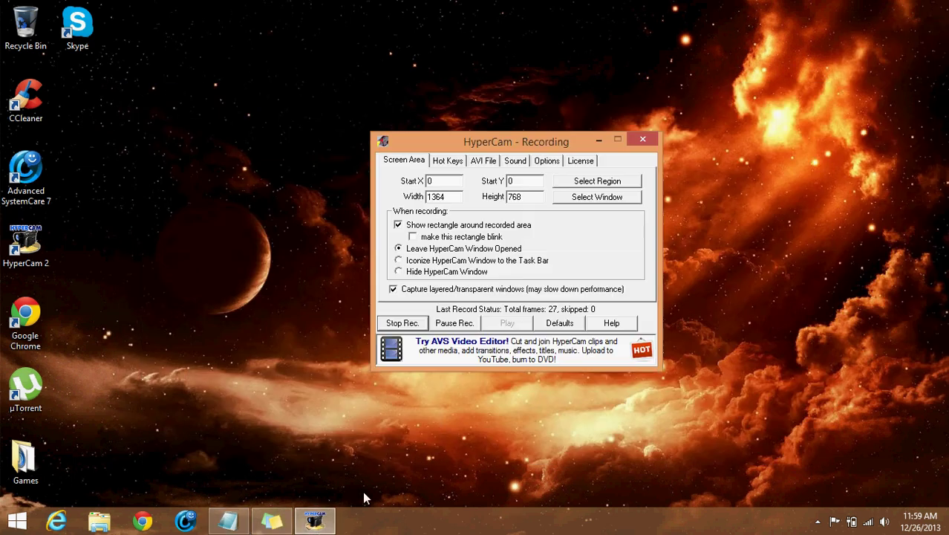
click(454, 322)
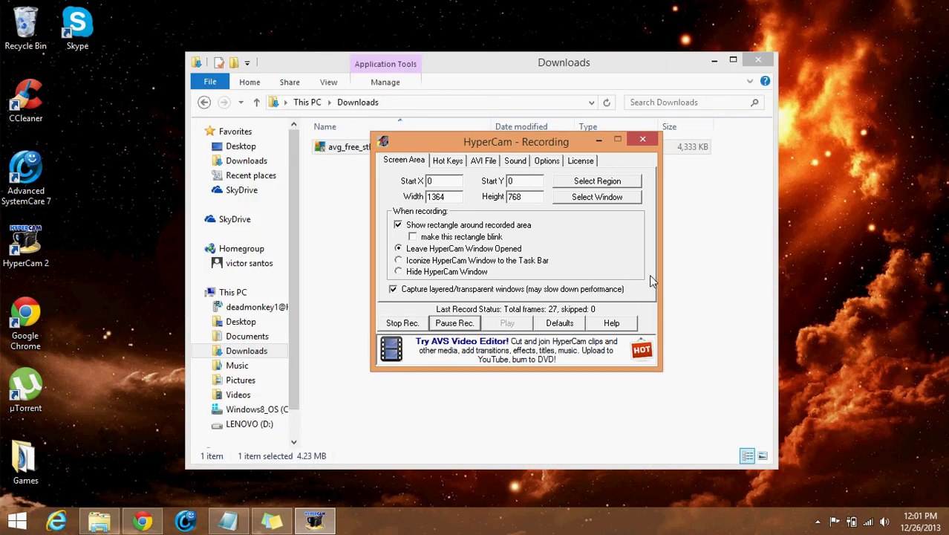